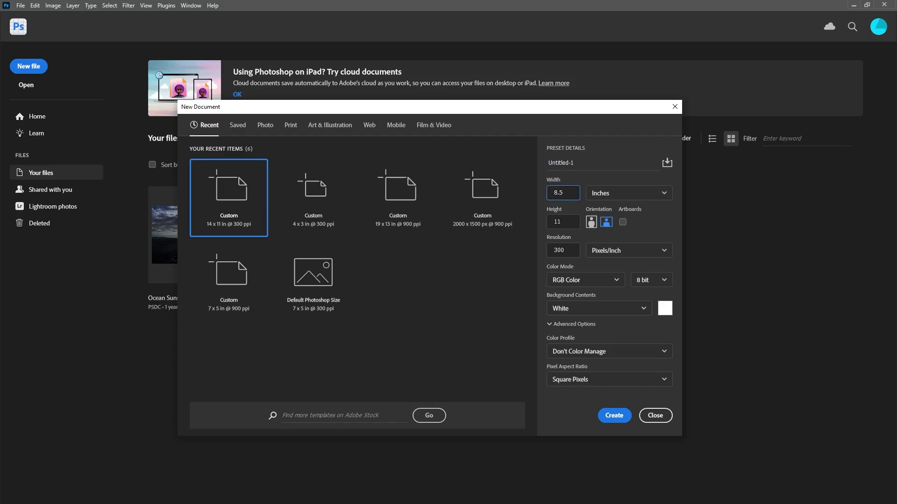
- Create a new 8.5 x 11 inch portrait document at 300 pixels/inch in RGB Color with a white background
{"action": "left_click", "coordinate": [549, 223]}
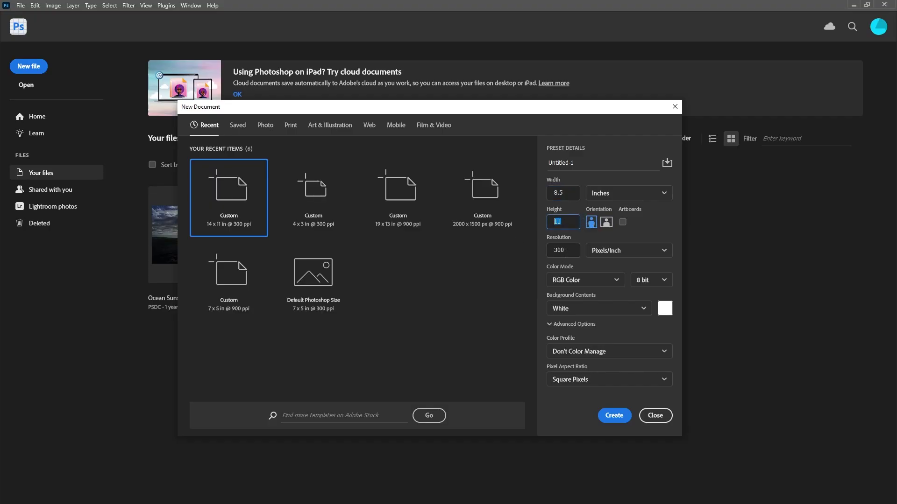
{"action": "left_click", "coordinate": [614, 415]}
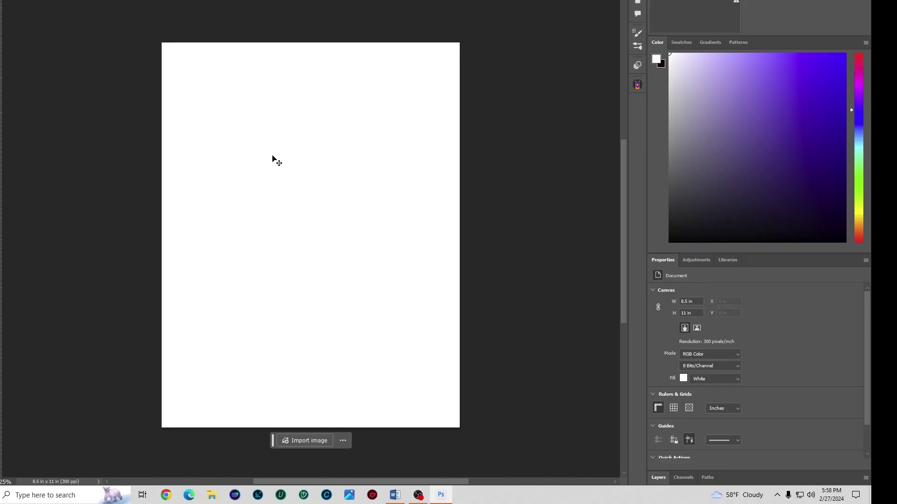
- Select the whole canvas and fill it using Generative Fill with the prompt "Mountain Valley Sunset in the Fall"
{"action": "key", "text": "ctrl+a"}
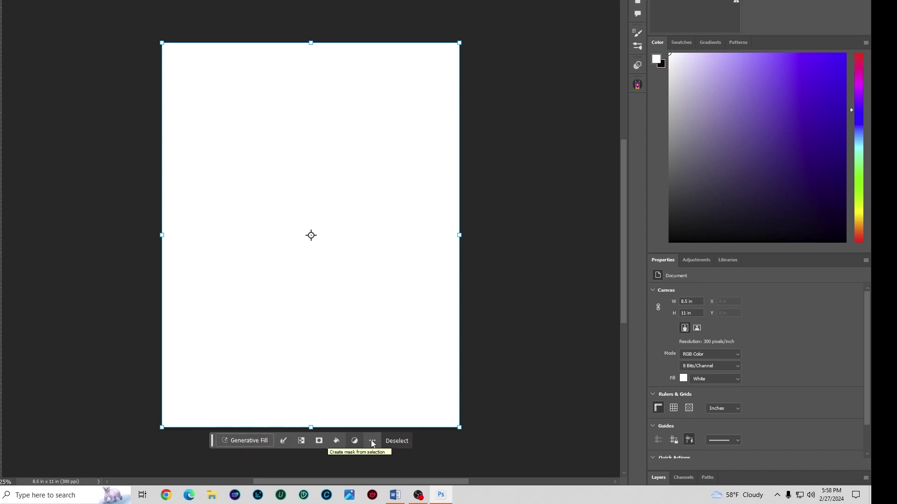
{"action": "left_click", "coordinate": [256, 441]}
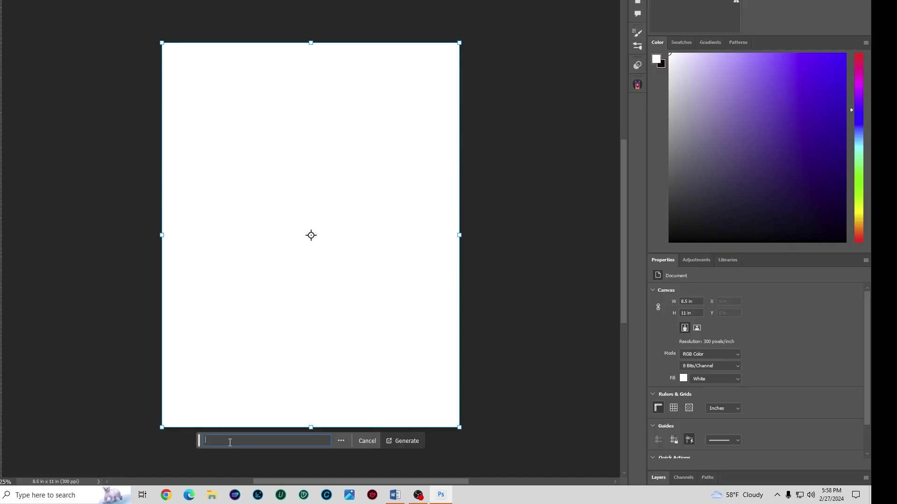
{"action": "type", "text": "Mountain Valley Sunset in the Fall"}
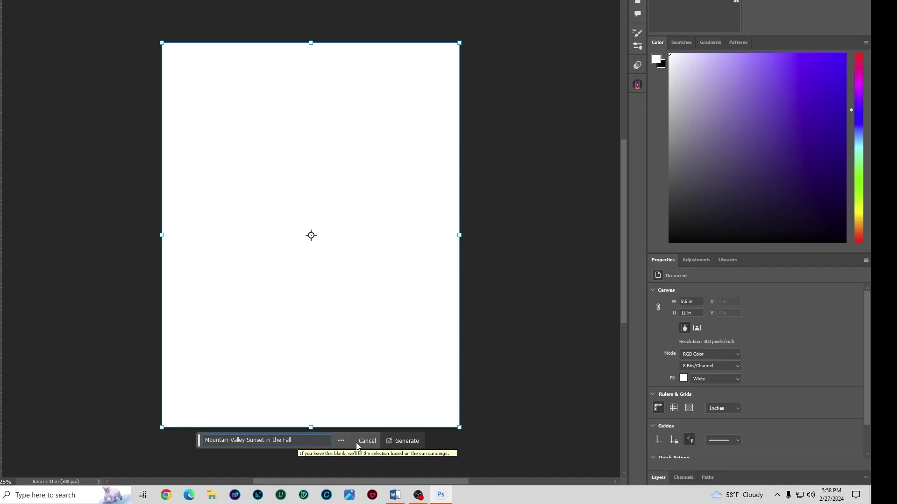
{"action": "left_click", "coordinate": [398, 443]}
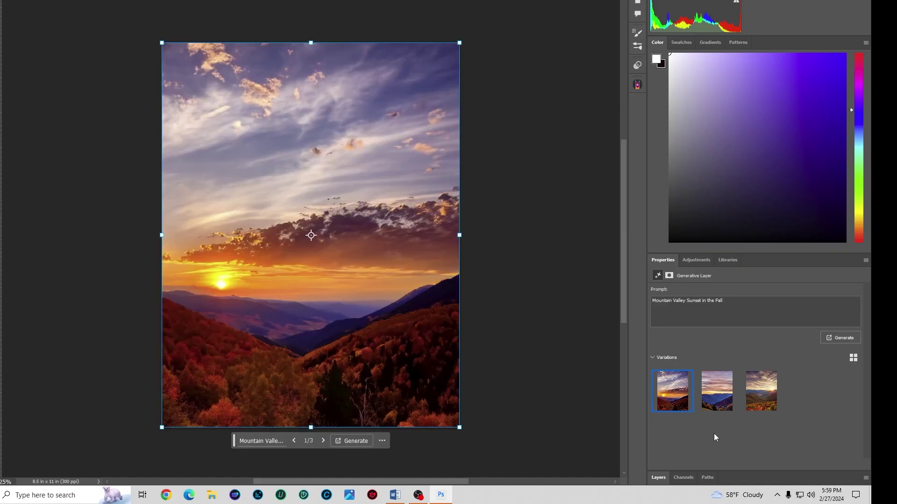
- Compare the second and third generated variations with the first, ending on the first variation
{"action": "left_click", "coordinate": [711, 400]}
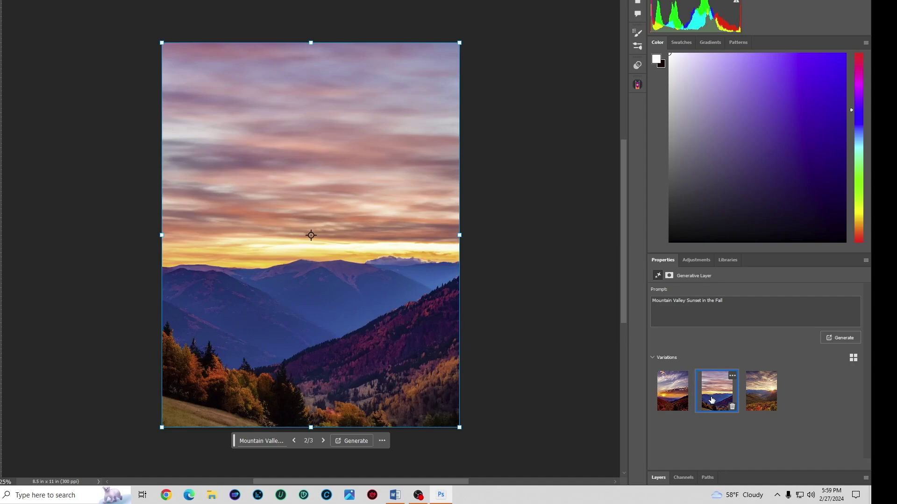
{"action": "left_click", "coordinate": [760, 399]}
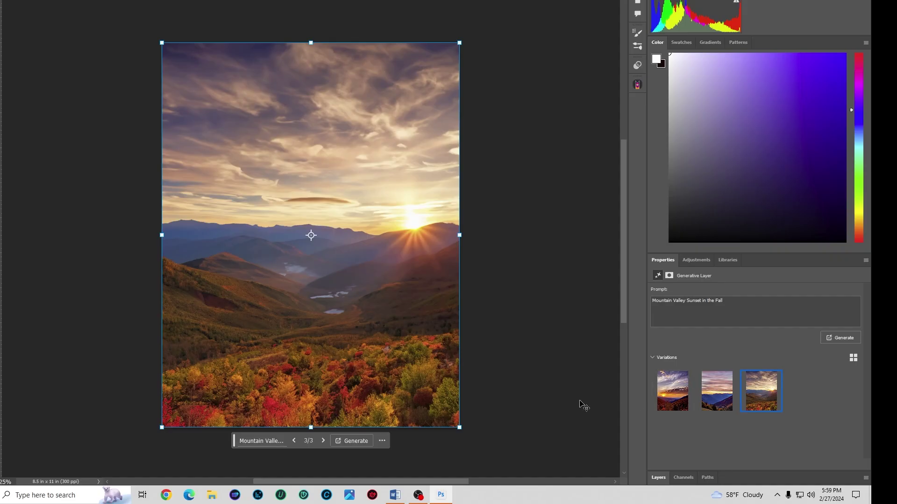
{"action": "left_click", "coordinate": [671, 398]}
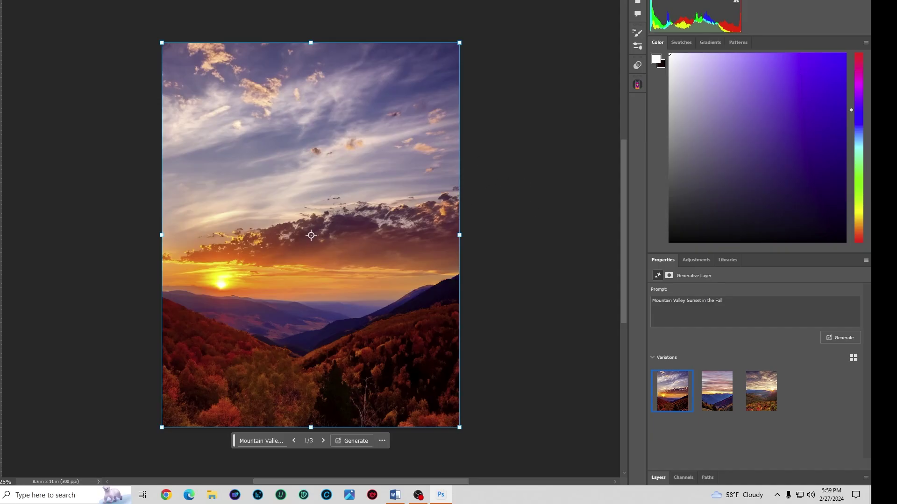
- Save the first variation to the Desktop as "Mountain Valley Sunset in the Fall-1-0.psd" with Maximize Compatibility
{"action": "key", "text": "alt+f"}
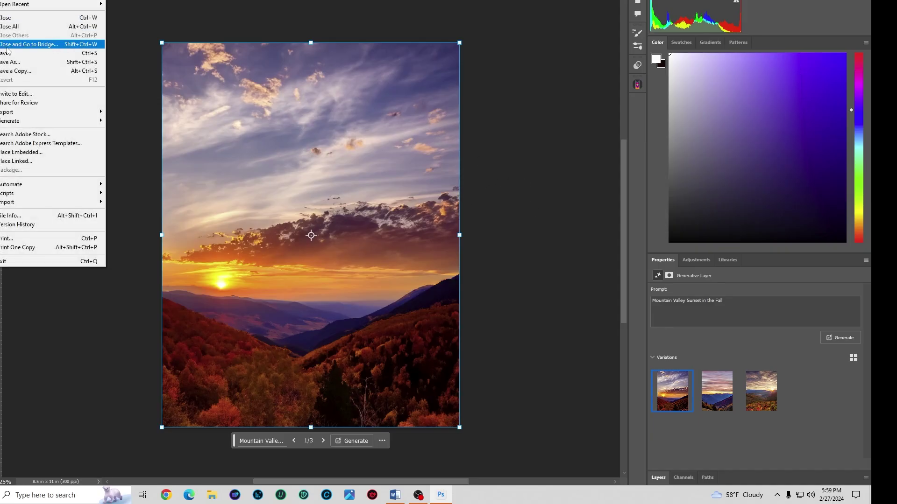
{"action": "left_click", "coordinate": [16, 62]}
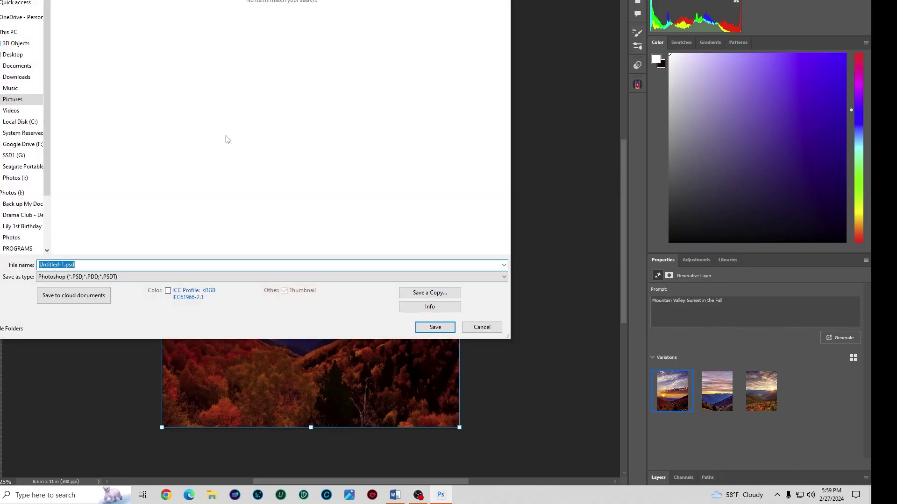
{"action": "left_click", "coordinate": [18, 54]}
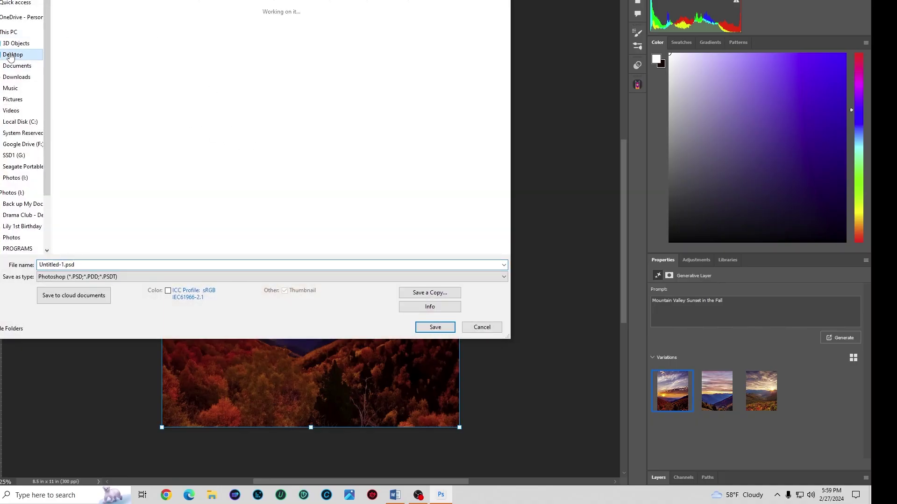
{"action": "left_click", "coordinate": [61, 264]}
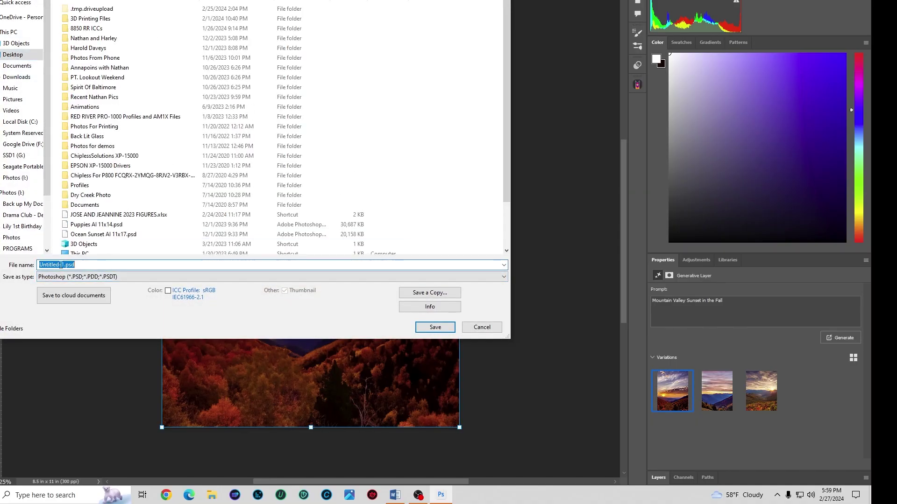
{"action": "left_click", "coordinate": [61, 265]}
{"action": "left_click_drag", "start_coordinate": [61, 264], "coordinate": [14, 266]}
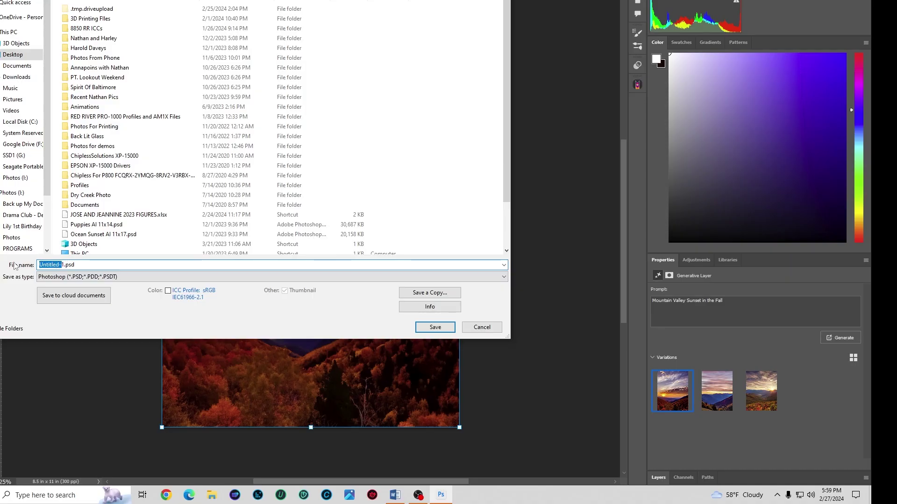
{"action": "key", "text": "Delete"}
{"action": "key", "text": "Delete"}
{"action": "type", "text": "Mountain Valley Sunset in the Fall"}
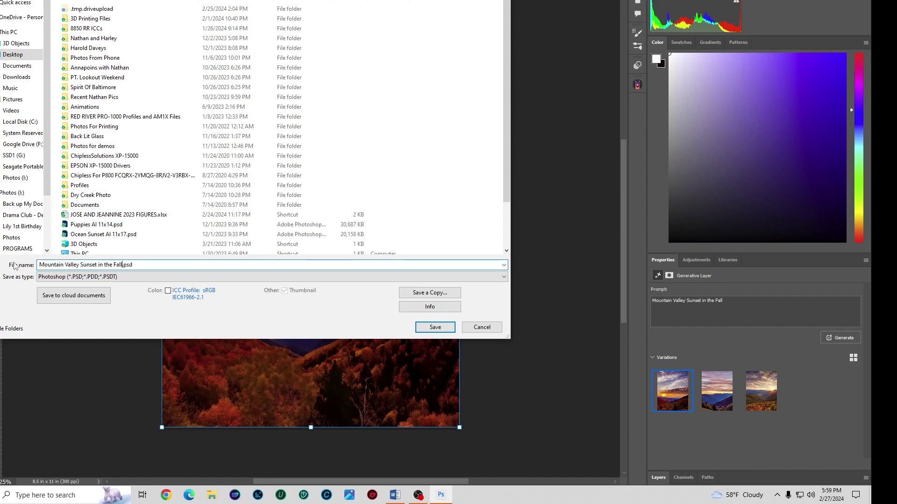
{"action": "type", "text": "-1-0"}
{"action": "left_click", "coordinate": [430, 327]}
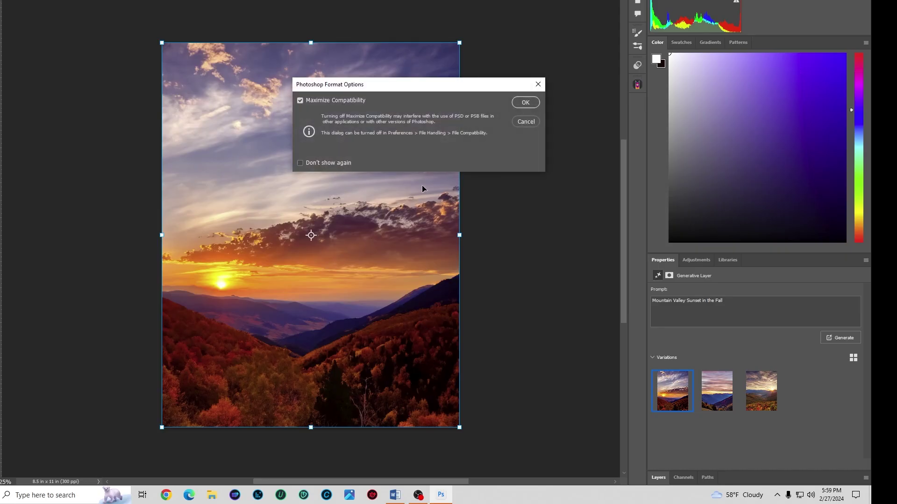
{"action": "left_click", "coordinate": [523, 102]}
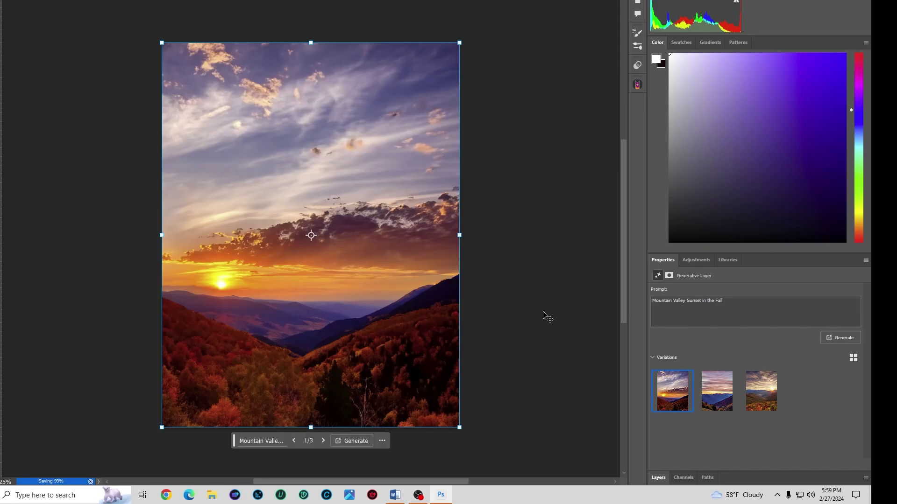
- Switch to the third variation and save it as a separate PSD on the Desktop, replacing the 1 in the file name with 2
{"action": "left_click", "coordinate": [710, 386]}
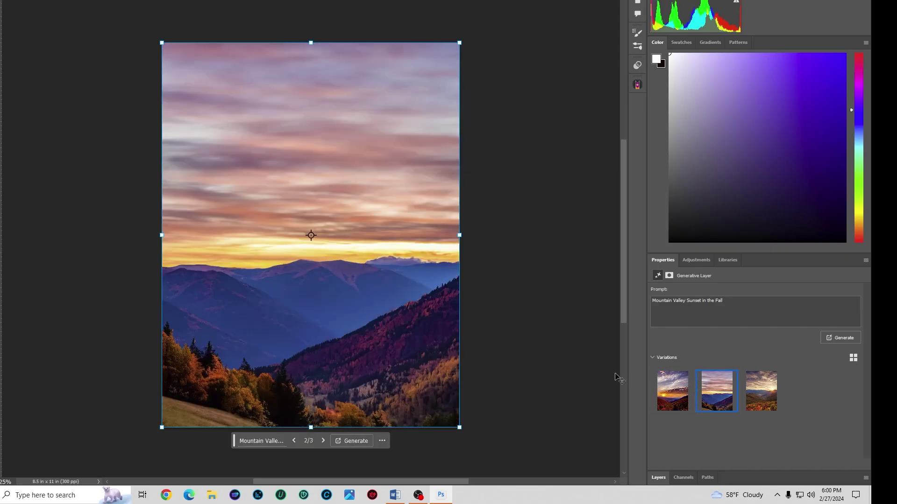
{"action": "left_click", "coordinate": [762, 385]}
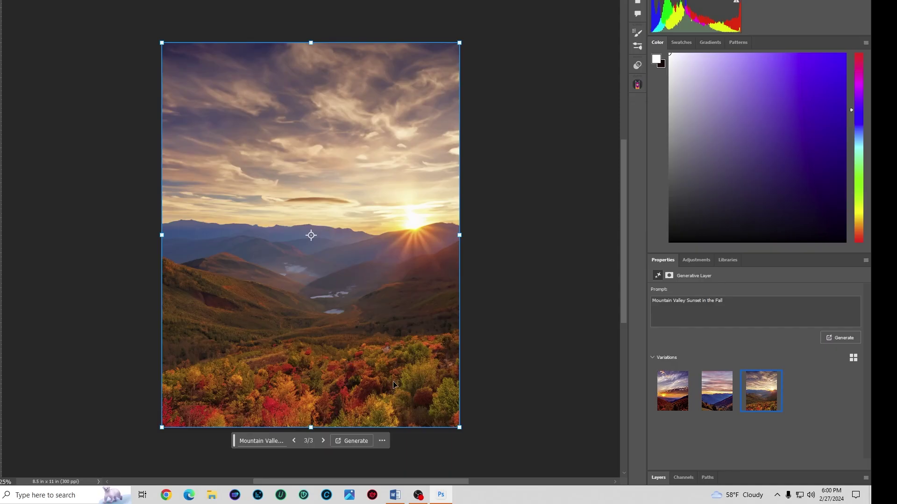
{"action": "key", "text": "alt+f"}
{"action": "key", "text": "a"}
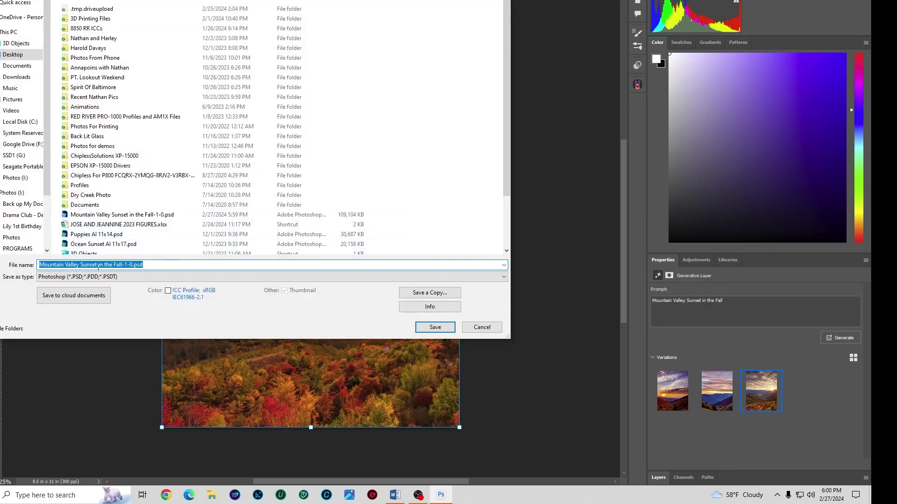
{"action": "left_click", "coordinate": [132, 264]}
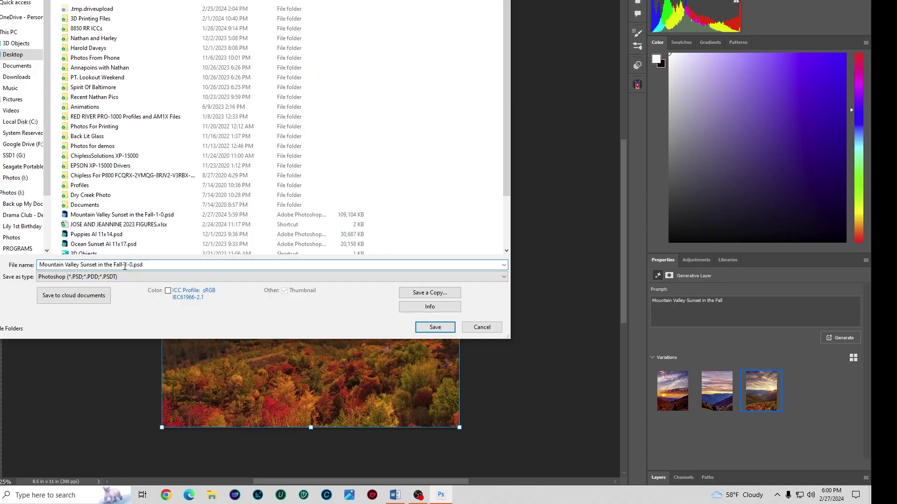
{"action": "double_click", "coordinate": [125, 265]}
{"action": "type", "text": "2"}
{"action": "key", "text": "Return"}
{"action": "left_click", "coordinate": [524, 101]}
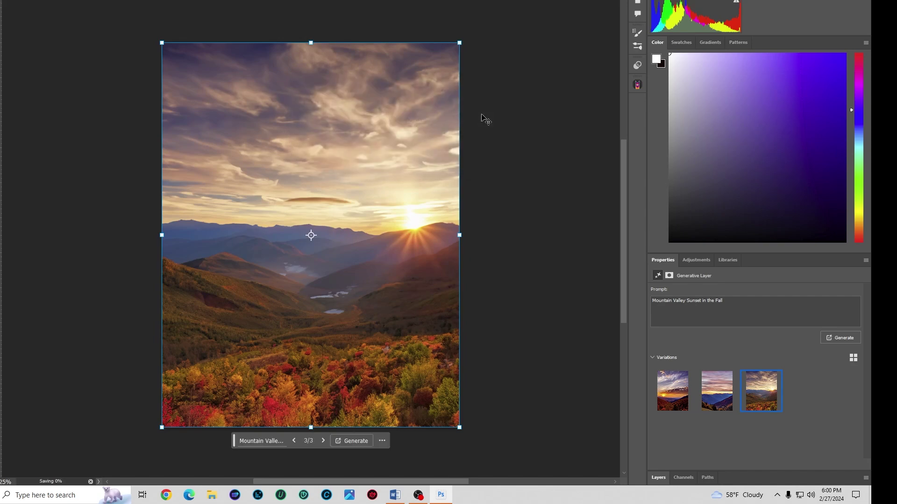
- Switch to Qimage, find the new sunset images in the Desktop folder, and open the sunburst valley image for editing
{"action": "mouse_move", "coordinate": [692, 377]}
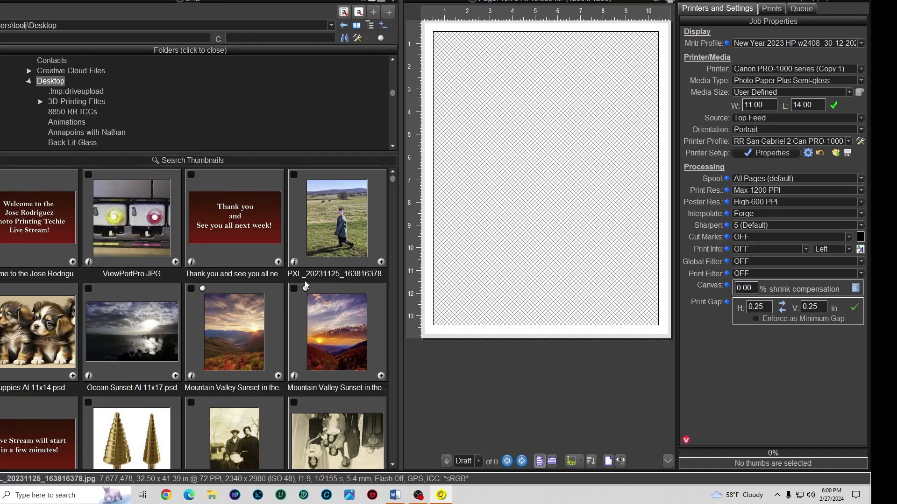
{"action": "scroll", "coordinate": [350, 244], "scroll_direction": "down", "scroll_amount": 3}
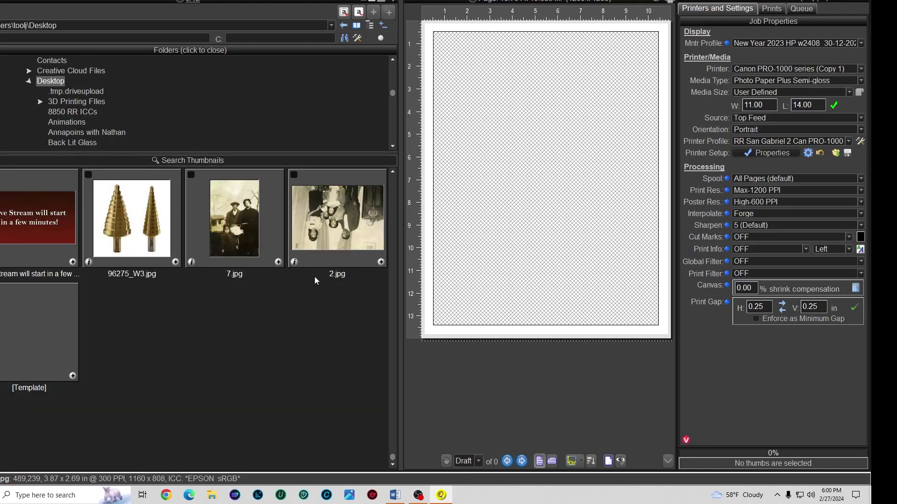
{"action": "scroll", "coordinate": [308, 304], "scroll_direction": "up", "scroll_amount": 3}
{"action": "scroll", "coordinate": [304, 296], "scroll_direction": "down", "scroll_amount": 1}
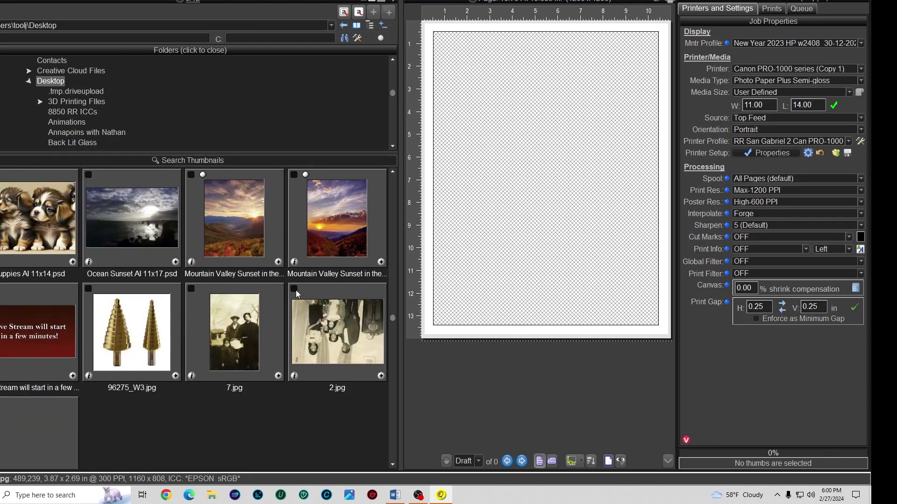
{"action": "left_click", "coordinate": [237, 225]}
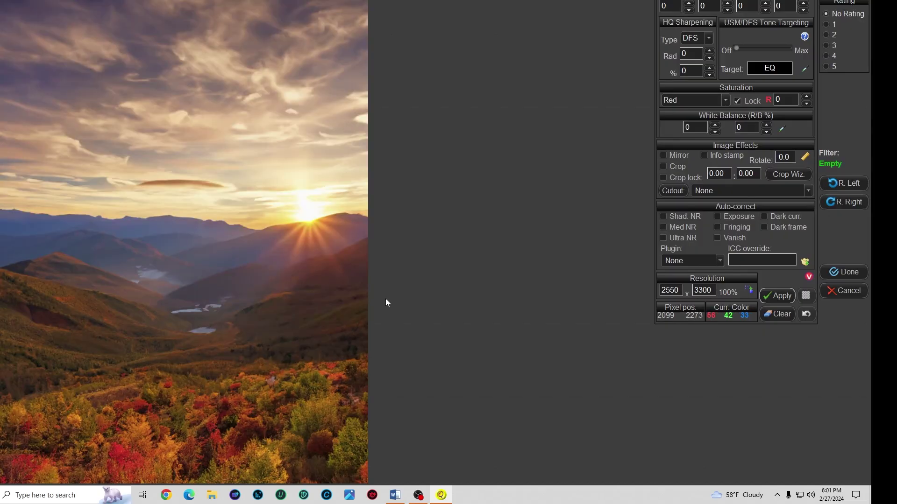
- Apply auto-correct Exposure to the sunburst valley image with shadow and highlight clip values of 0.5%
{"action": "left_click", "coordinate": [717, 216]}
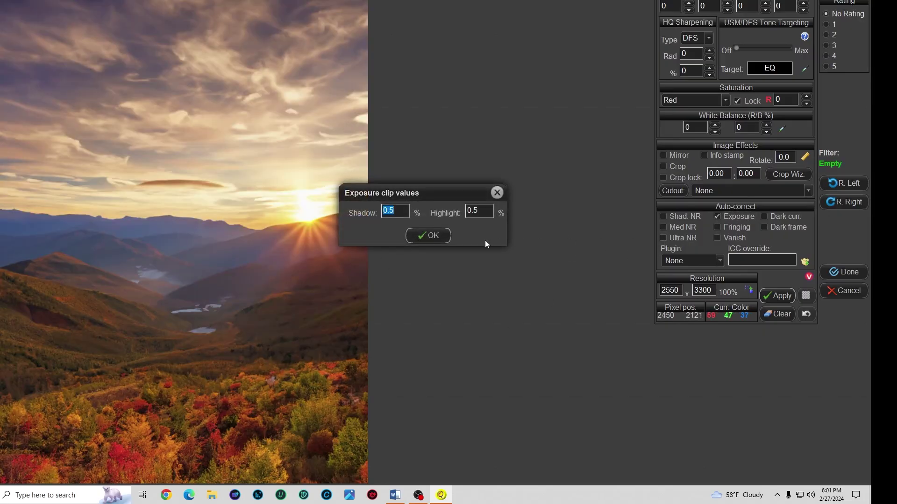
{"action": "left_click", "coordinate": [436, 235]}
{"action": "left_click", "coordinate": [437, 234]}
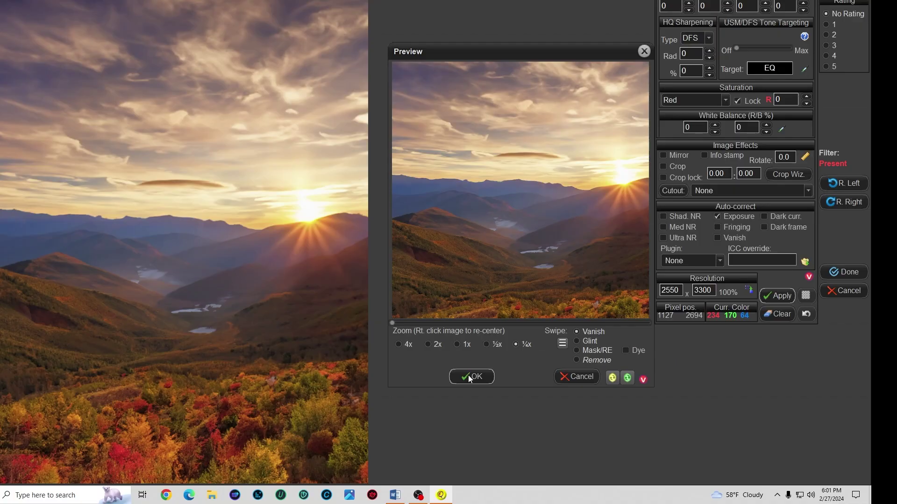
- Sharpen the sunburst valley image with DFS at radius 2 and 150%, and finish its edits
{"action": "double_click", "coordinate": [688, 52]}
{"action": "type", "text": "2"}
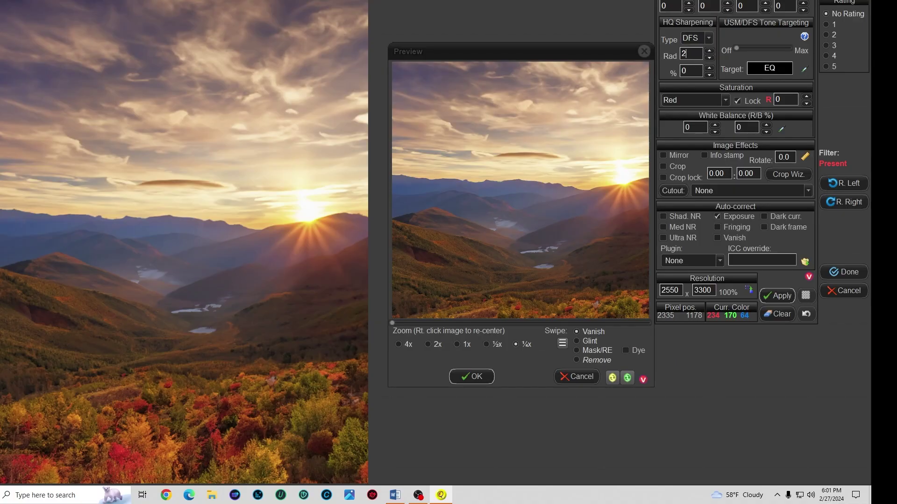
{"action": "double_click", "coordinate": [688, 69]}
{"action": "type", "text": "150"}
{"action": "left_click", "coordinate": [475, 373]}
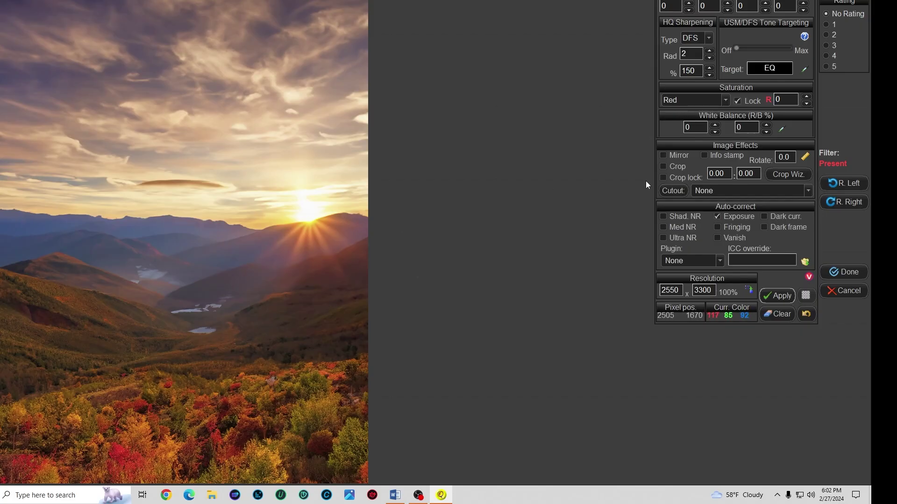
{"action": "left_click", "coordinate": [844, 273]}
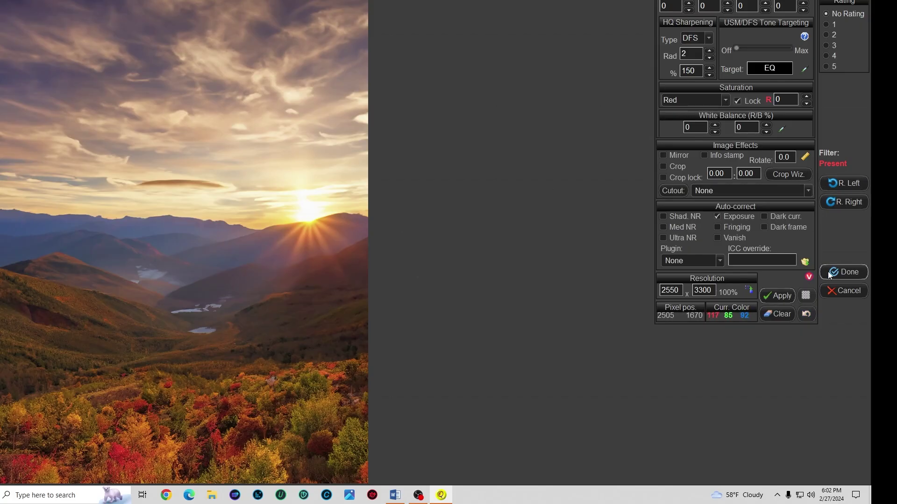
{"action": "left_click", "coordinate": [373, 332]}
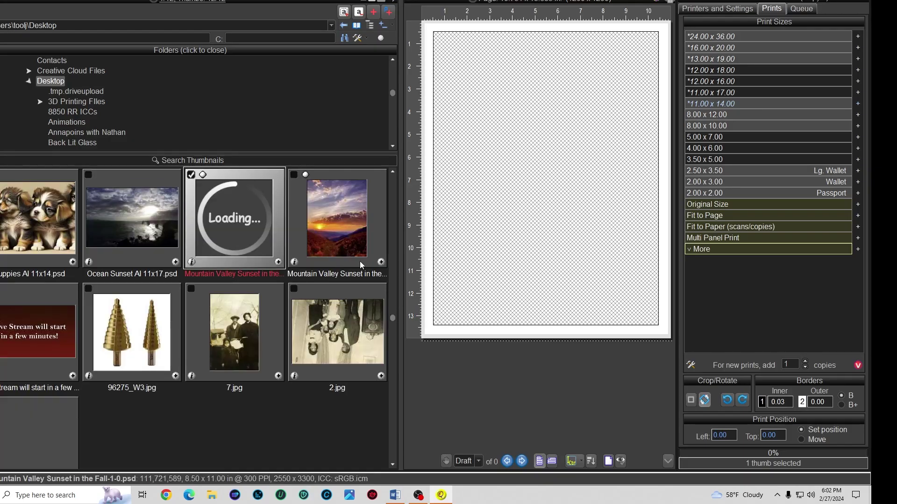
- Open "Mountain Valley Sunset in the Fall-1-0.psd" for editing and apply auto-correct Exposure with 0.5% shadow and highlight clipping
{"action": "double_click", "coordinate": [338, 222]}
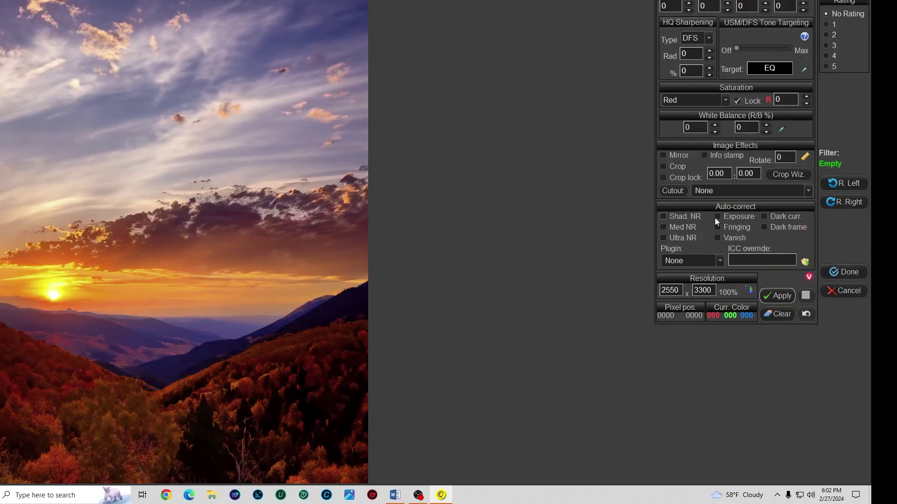
{"action": "left_click", "coordinate": [717, 217]}
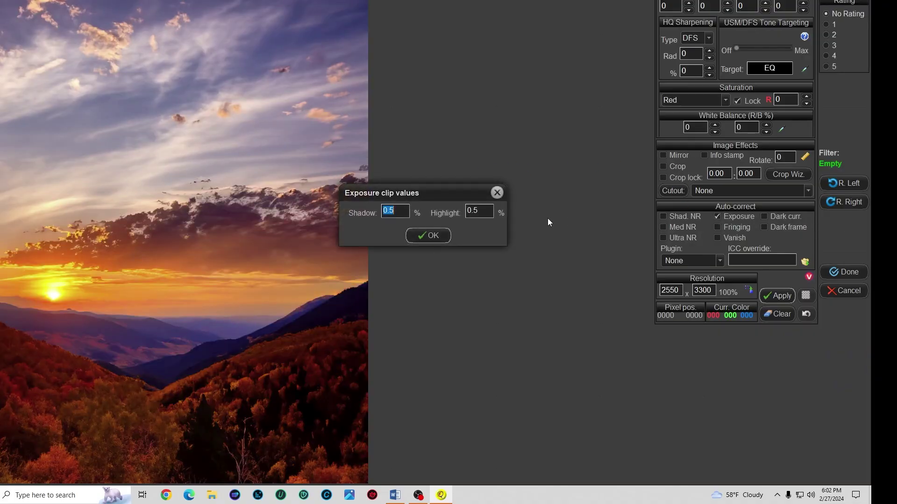
{"action": "left_click", "coordinate": [414, 235]}
- Sharpen the red-hillside sunset image with DFS at radius 2 and 150%, and associate the filter with the current image only
{"action": "double_click", "coordinate": [686, 53]}
{"action": "type", "text": "2"}
{"action": "double_click", "coordinate": [682, 70]}
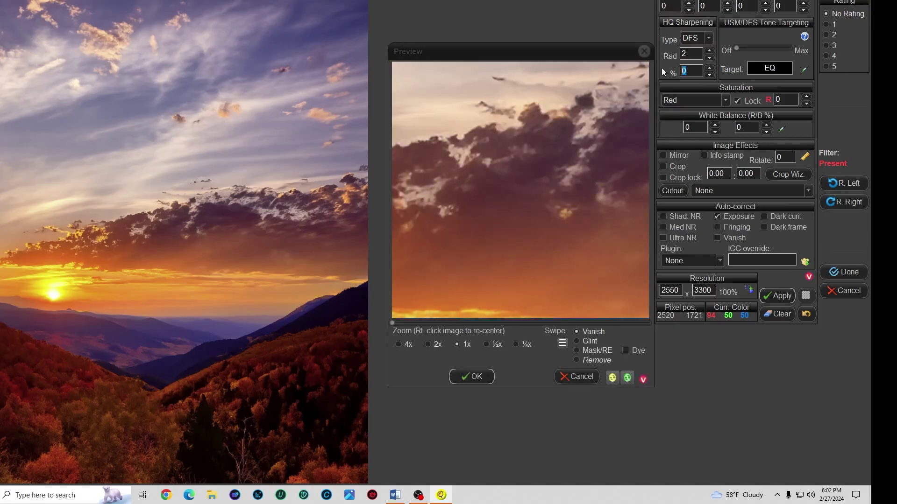
{"action": "type", "text": "150"}
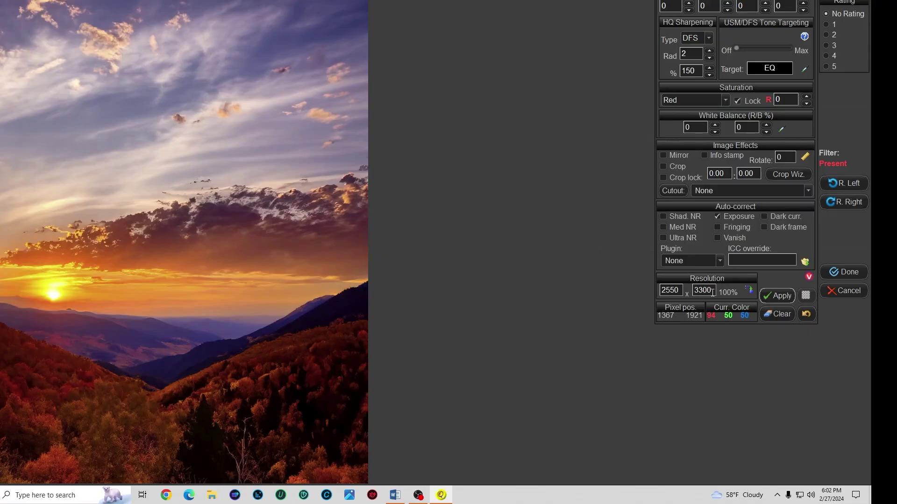
{"action": "left_click", "coordinate": [777, 294]}
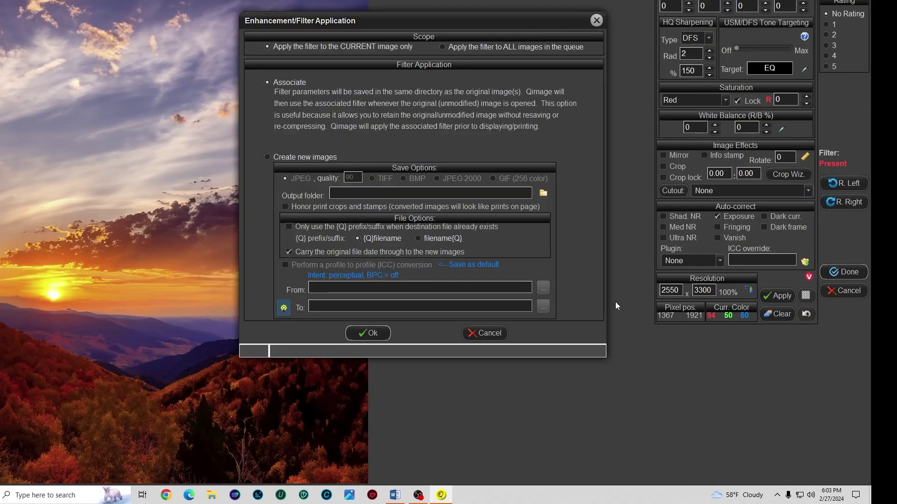
{"action": "left_click", "coordinate": [377, 332]}
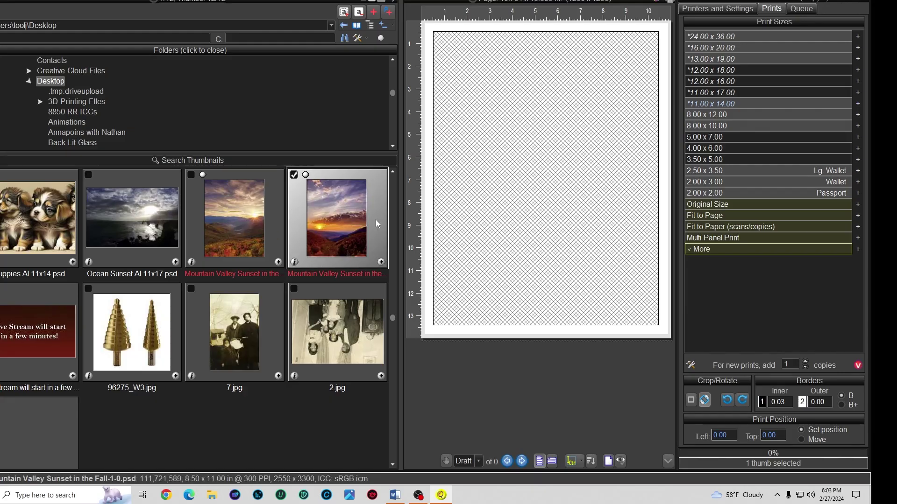
- Add both edited Mountain Valley Sunset images to the print layout, one per page
{"action": "left_click", "coordinate": [382, 262]}
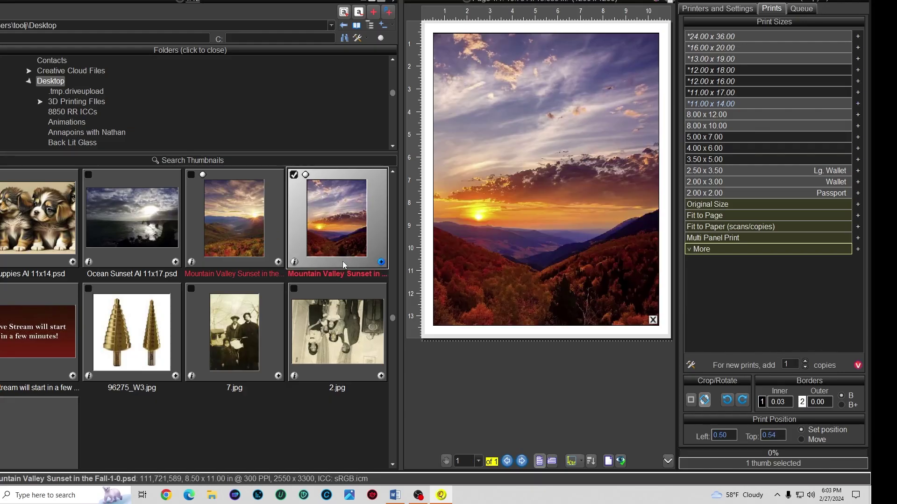
{"action": "left_click", "coordinate": [278, 262]}
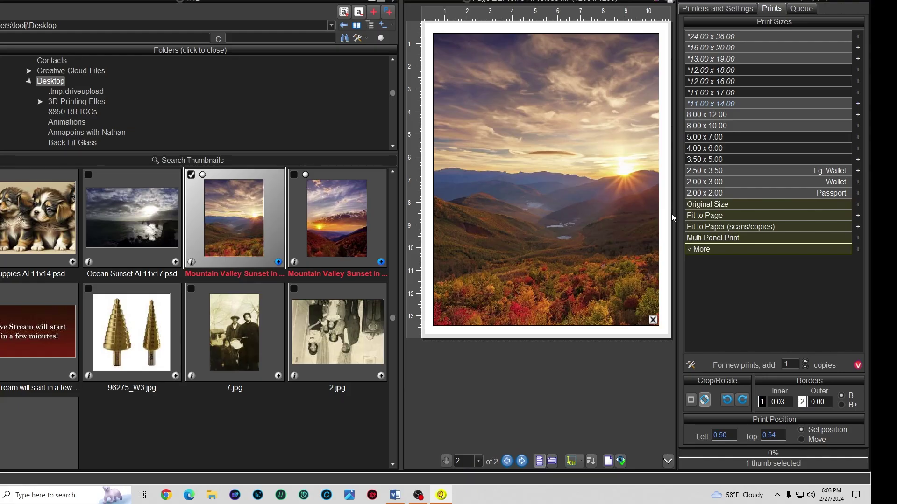
- Recall the saved printer setup "EPSON ET-8550 Canon Photo Matte Letter.prt" for the print job
{"action": "left_click", "coordinate": [721, 9]}
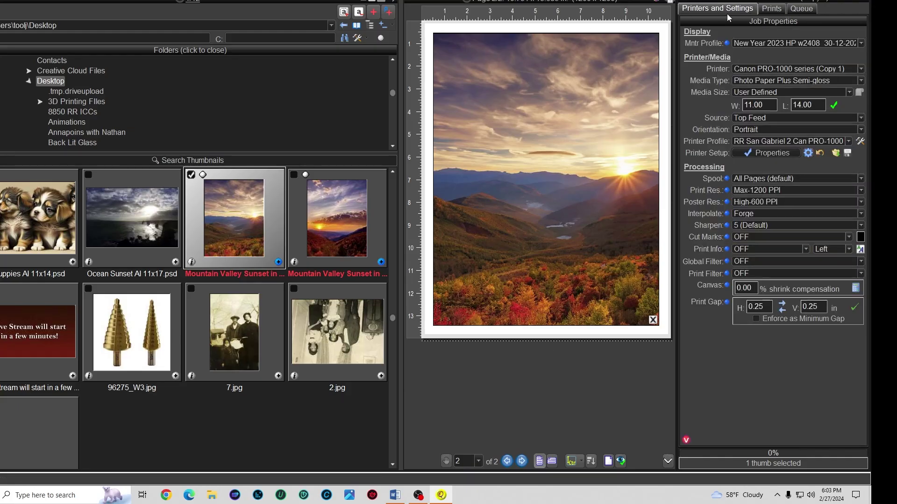
{"action": "left_click", "coordinate": [779, 69]}
{"action": "left_click", "coordinate": [771, 70]}
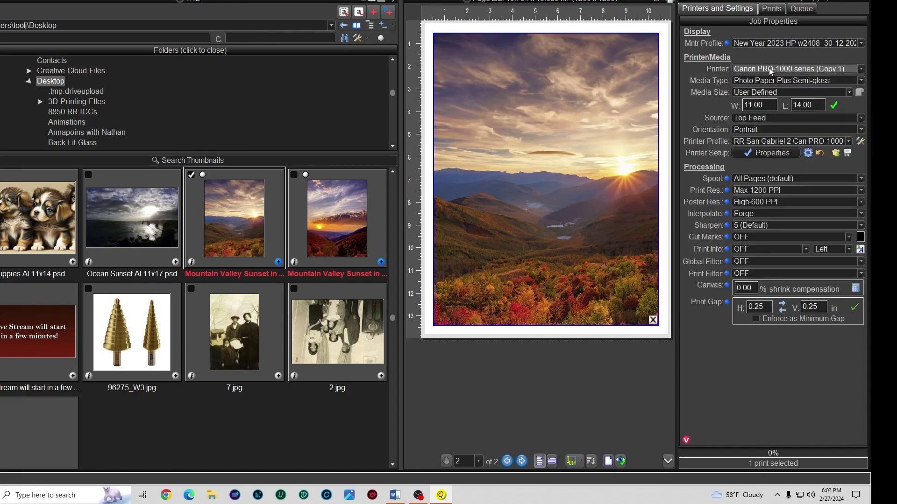
{"action": "left_click", "coordinate": [836, 153]}
{"action": "left_click", "coordinate": [609, 120]}
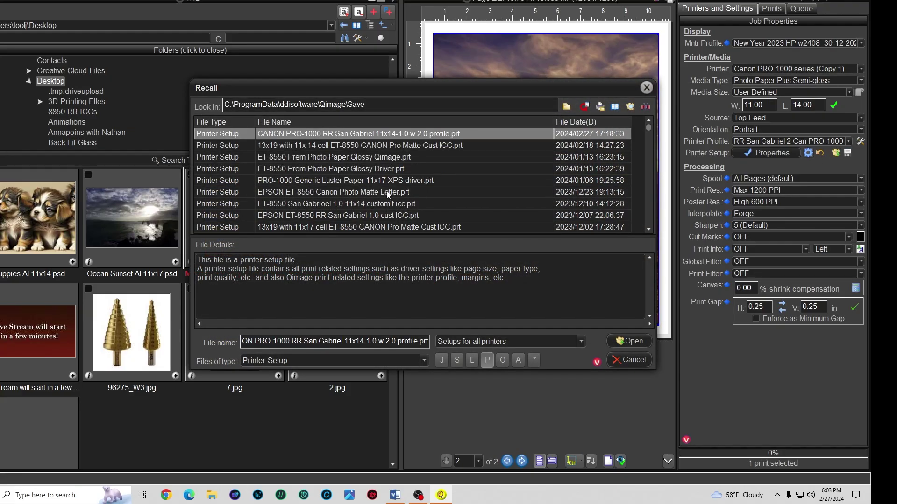
{"action": "left_click", "coordinate": [356, 192]}
{"action": "double_click", "coordinate": [344, 194]}
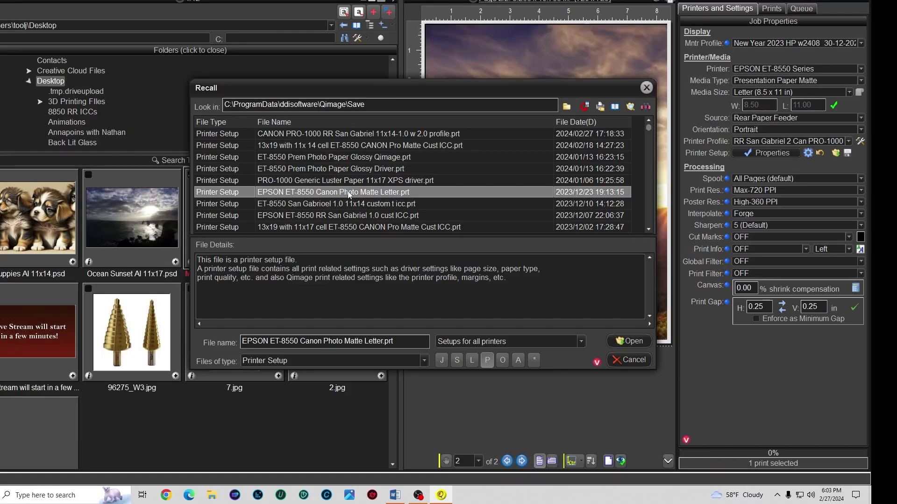
{"action": "left_click", "coordinate": [420, 249]}
{"action": "left_click", "coordinate": [368, 283]}
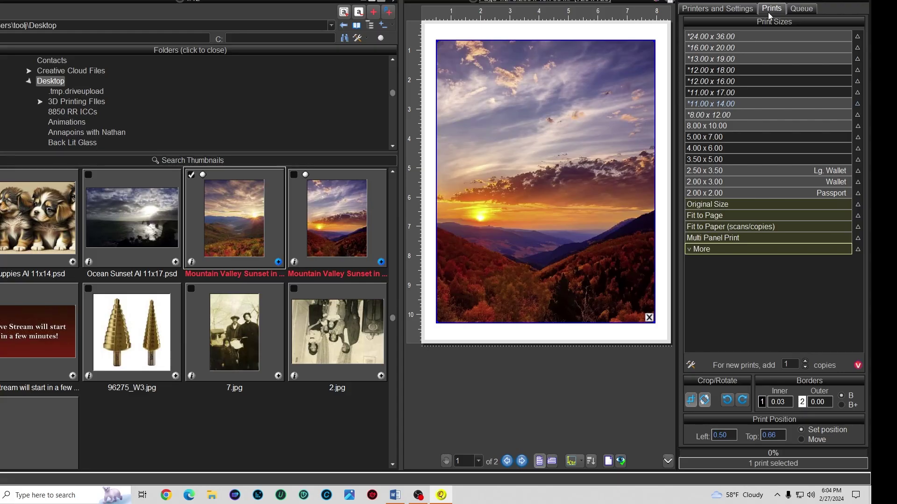
- Check the paper, quality and custom color correction settings in the EPSON ET-8550 driver properties, and accept them
{"action": "left_click", "coordinate": [724, 9]}
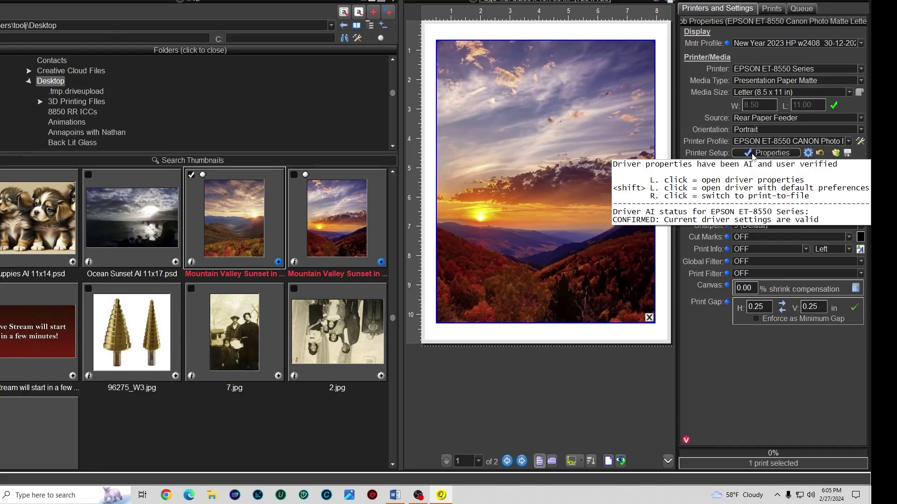
{"action": "left_click", "coordinate": [753, 156]}
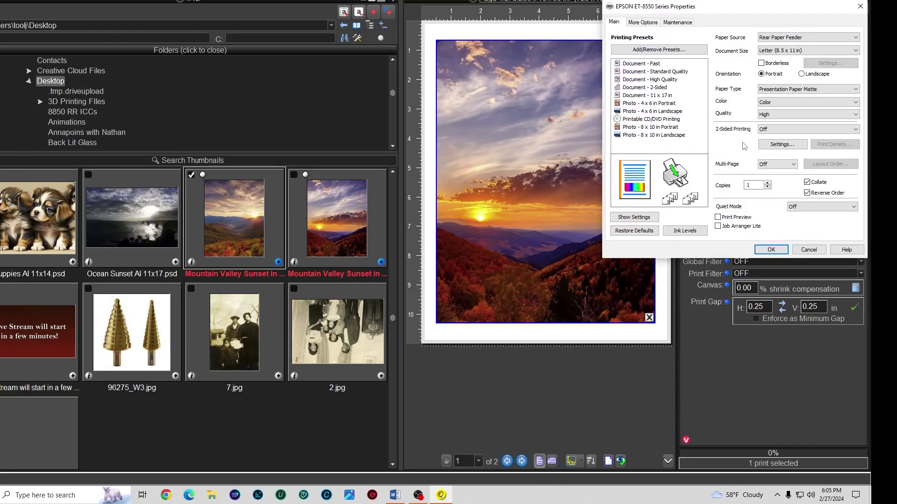
{"action": "left_click_drag", "start_coordinate": [716, 9], "coordinate": [451, 56]}
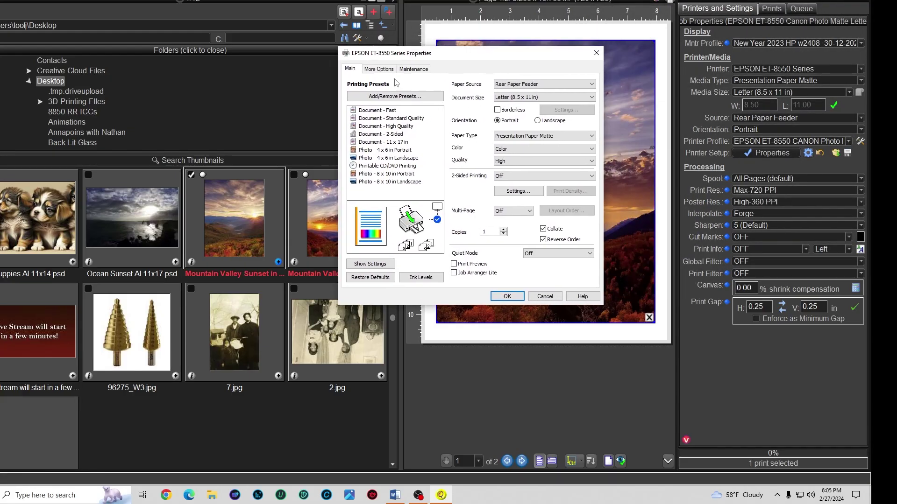
{"action": "left_click", "coordinate": [377, 69]}
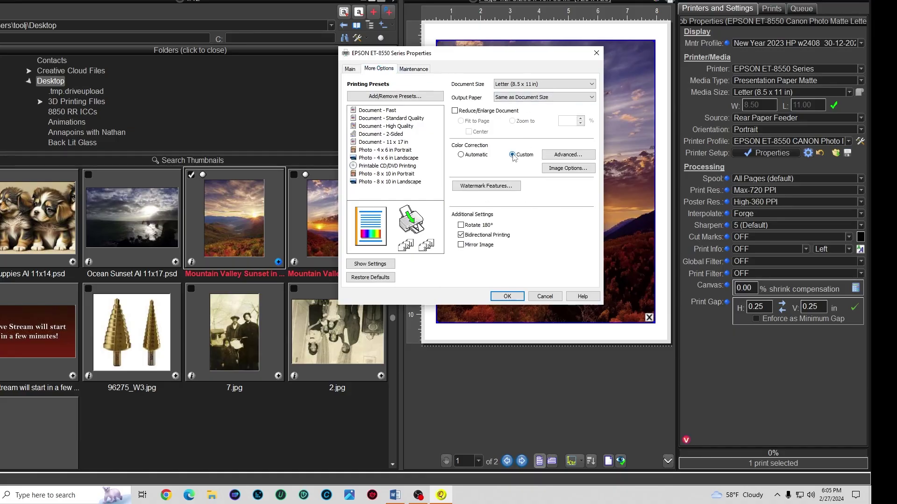
{"action": "left_click", "coordinate": [559, 156]}
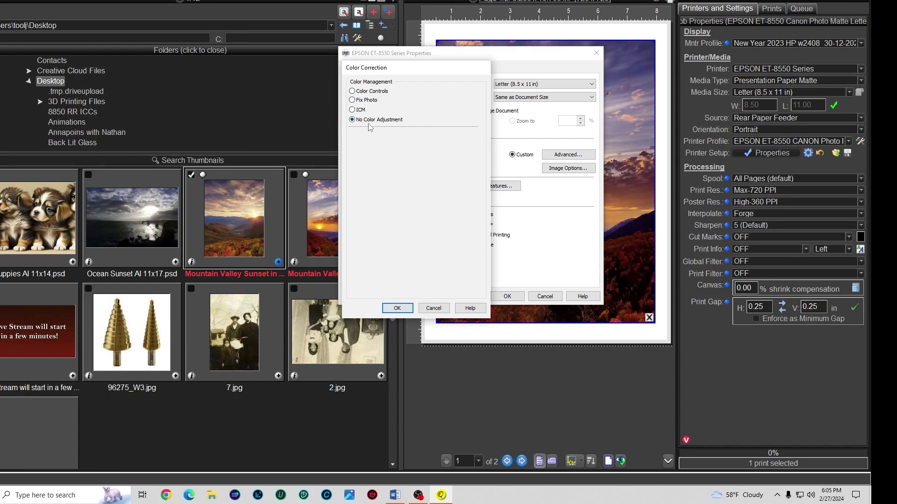
{"action": "left_click", "coordinate": [397, 308]}
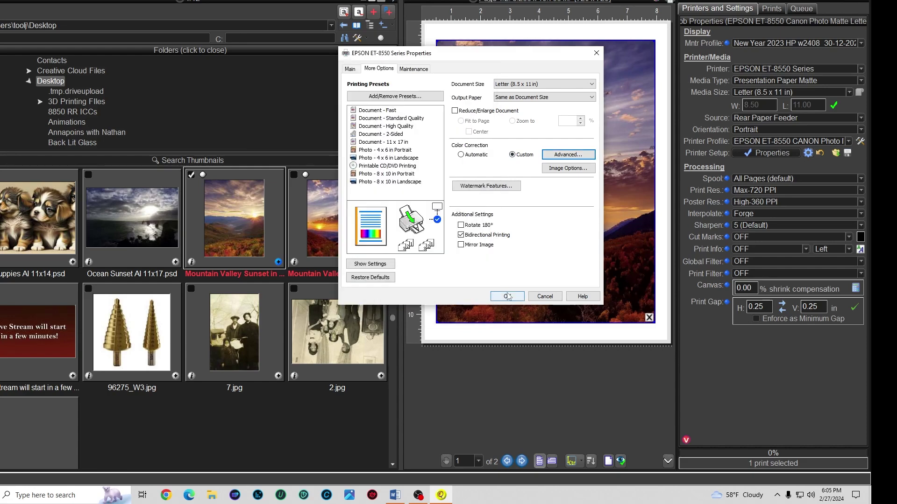
{"action": "left_click", "coordinate": [507, 296]}
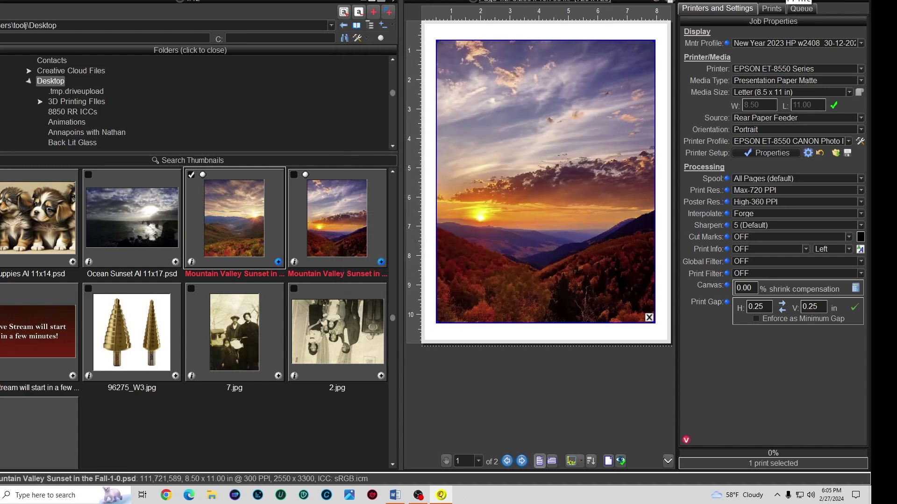
- Preview both sunset pages and print all pages, one copy each, on the EPSON ET-8550
{"action": "left_click", "coordinate": [506, 461]}
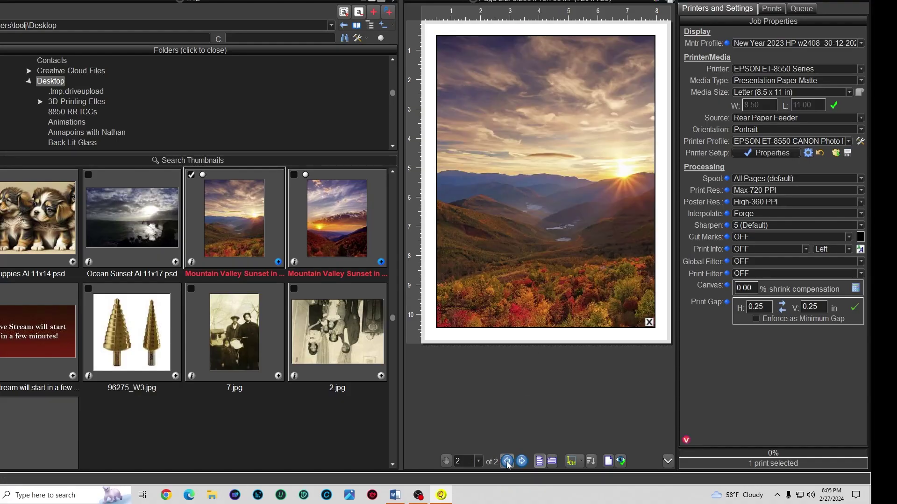
{"action": "left_click", "coordinate": [521, 461]}
{"action": "left_click", "coordinate": [506, 462]}
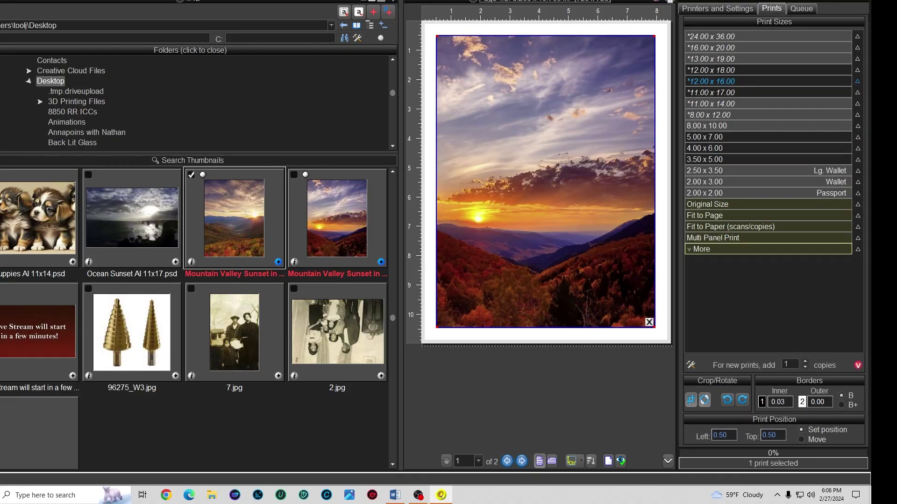
{"action": "key", "text": "ctrl+p"}
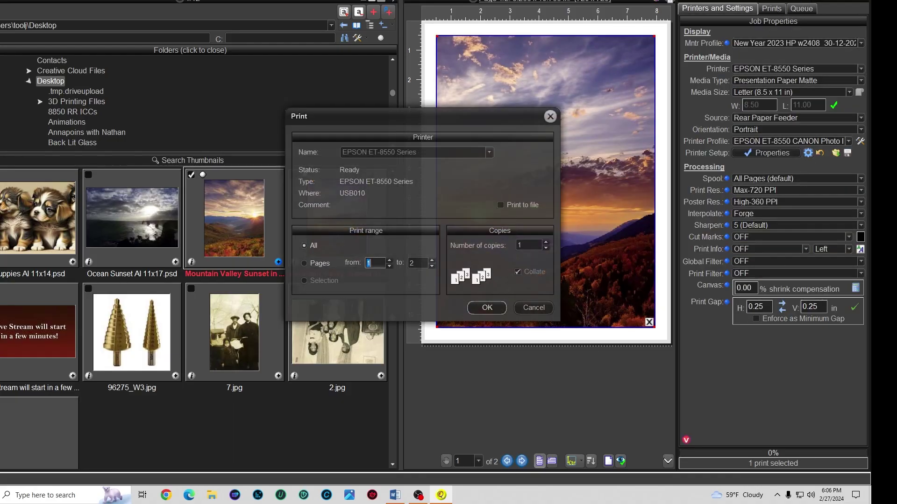
{"action": "left_click", "coordinate": [486, 308]}
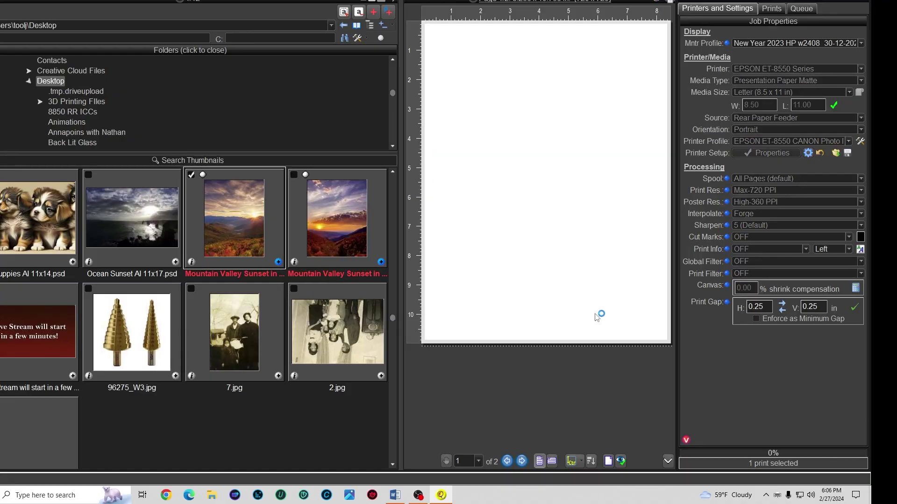